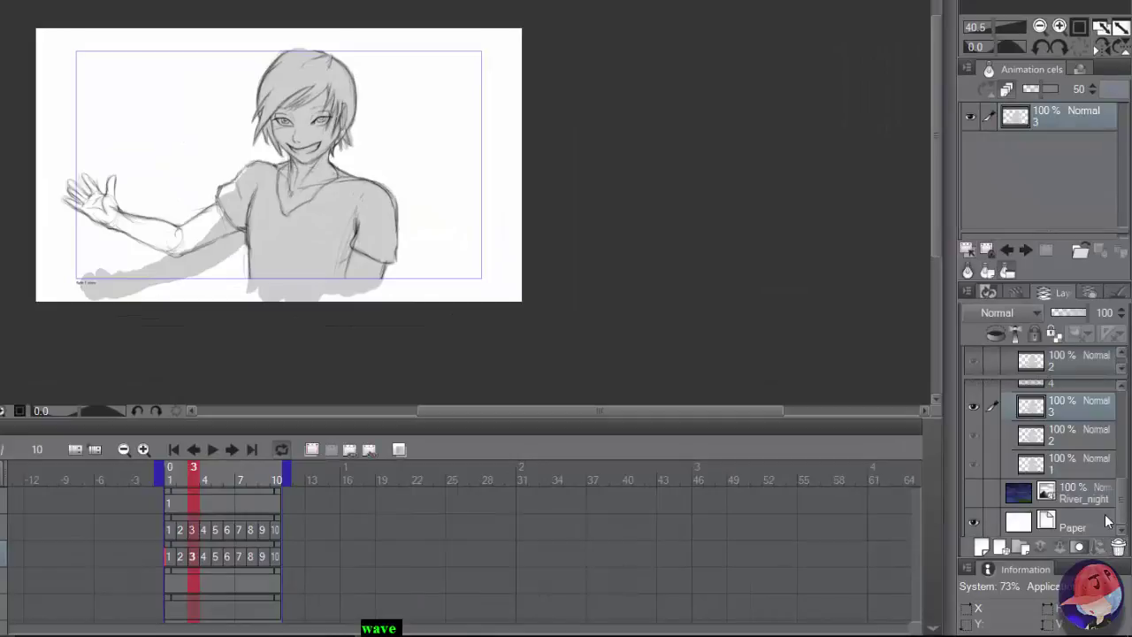
{"action": "scroll", "coordinate": [1126, 465], "scroll_direction": "up", "scroll_amount": 3}
{"action": "left_click_drag", "start_coordinate": [1126, 464], "coordinate": [1119, 511]}
{"action": "scroll", "coordinate": [47, 189], "scroll_direction": "up", "scroll_amount": 1}
{"action": "scroll", "coordinate": [47, 189], "scroll_direction": "up", "scroll_amount": 1}
Step: On frame 3, erase the spill under the arm, shade the shoulder and upper arm, and add thumb and wrist strokes
{"action": "mouse_move", "coordinate": [78, 269]}
{"action": "left_mouse_down"}
{"action": "mouse_move", "coordinate": [172, 276]}
{"action": "mouse_move", "coordinate": [274, 248]}
{"action": "mouse_move", "coordinate": [252, 222]}
{"action": "left_mouse_up"}
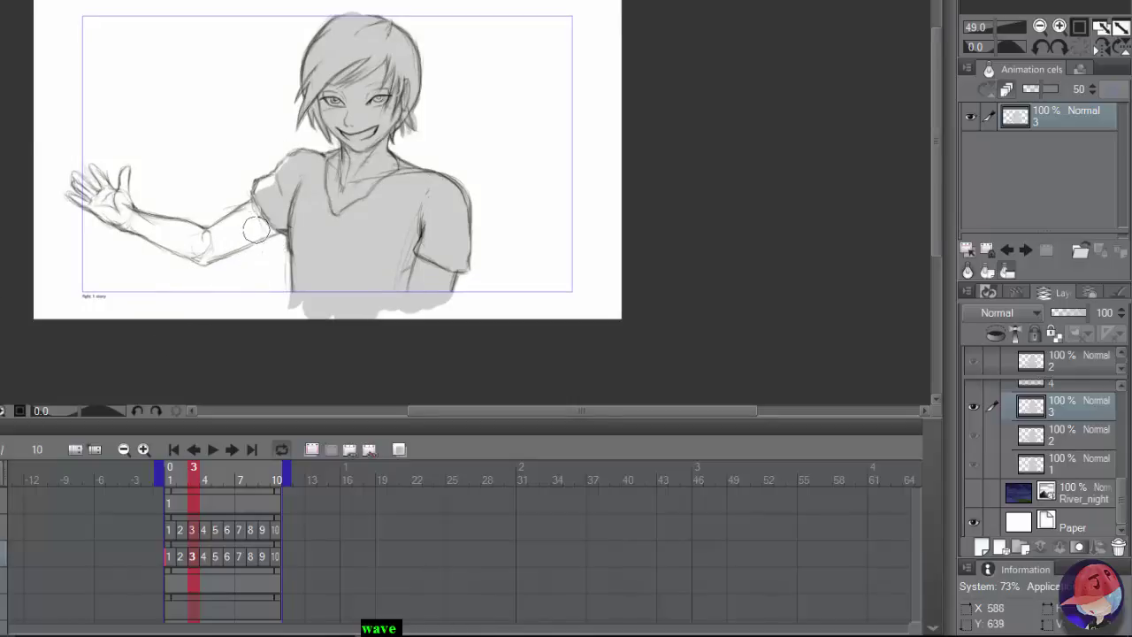
{"action": "left_click_drag", "start_coordinate": [283, 184], "coordinate": [267, 177]}
{"action": "mouse_move", "coordinate": [263, 216]}
{"action": "left_mouse_down"}
{"action": "mouse_move", "coordinate": [221, 235]}
{"action": "mouse_move", "coordinate": [256, 208]}
{"action": "mouse_move", "coordinate": [252, 231]}
{"action": "mouse_move", "coordinate": [217, 247]}
{"action": "mouse_move", "coordinate": [210, 226]}
{"action": "mouse_move", "coordinate": [200, 252]}
{"action": "mouse_move", "coordinate": [142, 225]}
{"action": "mouse_move", "coordinate": [226, 241]}
{"action": "mouse_move", "coordinate": [200, 260]}
{"action": "left_mouse_up"}
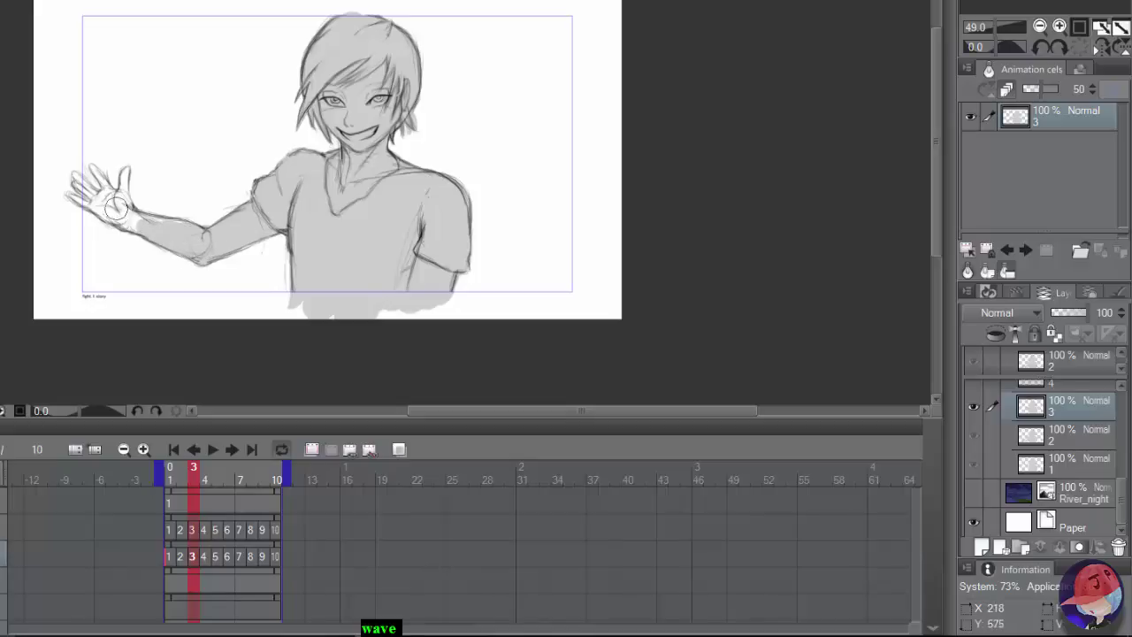
{"action": "left_click_drag", "start_coordinate": [124, 202], "coordinate": [124, 177]}
{"action": "left_click_drag", "start_coordinate": [143, 214], "coordinate": [176, 225]}
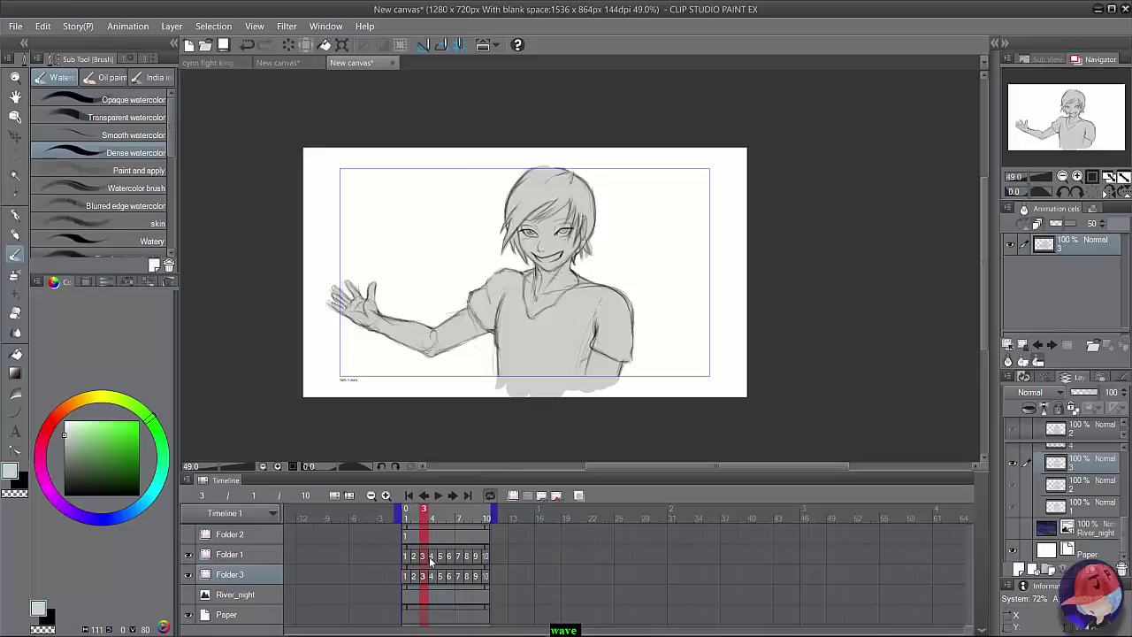
Step: Copy the cel, paste it as a new layer named 4, and place it on frame 4
{"action": "left_click", "coordinate": [430, 557]}
{"action": "left_click", "coordinate": [42, 26]}
{"action": "left_click", "coordinate": [71, 95]}
{"action": "left_click", "coordinate": [43, 26]}
{"action": "left_click", "coordinate": [71, 113]}
{"action": "double_click", "coordinate": [1077, 467]}
{"action": "type", "text": "4"}
{"action": "key", "text": "Return"}
{"action": "left_click", "coordinate": [1071, 453]}
{"action": "left_click", "coordinate": [1121, 566]}
{"action": "scroll", "coordinate": [1121, 531], "scroll_direction": "up", "scroll_amount": 5}
Step: Erase the grey shading left of the arm and redraw the sleeve edge with a dark line
{"action": "mouse_move", "coordinate": [846, 479]}
{"action": "left_mouse_down"}
{"action": "mouse_move", "coordinate": [373, 489]}
{"action": "mouse_move", "coordinate": [518, 632]}
{"action": "left_mouse_up"}
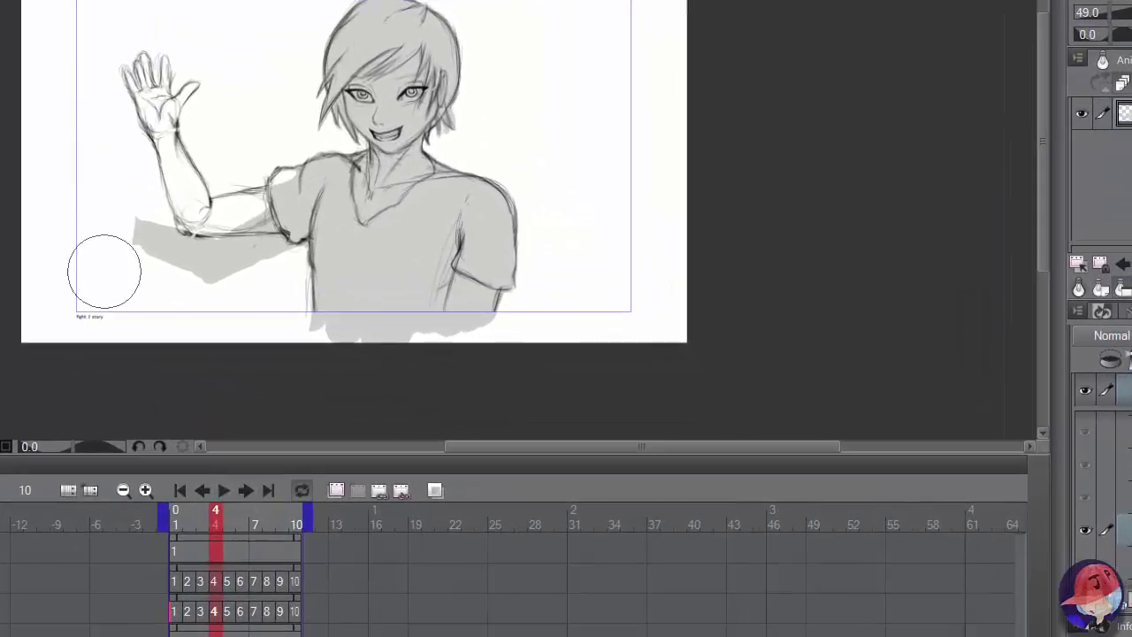
{"action": "left_click_drag", "start_coordinate": [103, 272], "coordinate": [264, 255]}
{"action": "mouse_move", "coordinate": [277, 174]}
{"action": "left_mouse_down"}
{"action": "mouse_move", "coordinate": [264, 210]}
{"action": "mouse_move", "coordinate": [228, 218]}
{"action": "mouse_move", "coordinate": [265, 212]}
{"action": "mouse_move", "coordinate": [203, 206]}
{"action": "mouse_move", "coordinate": [240, 198]}
{"action": "mouse_move", "coordinate": [279, 222]}
{"action": "mouse_move", "coordinate": [186, 223]}
{"action": "mouse_move", "coordinate": [168, 141]}
{"action": "mouse_move", "coordinate": [180, 214]}
{"action": "mouse_move", "coordinate": [199, 191]}
{"action": "mouse_move", "coordinate": [203, 208]}
{"action": "mouse_move", "coordinate": [150, 124]}
{"action": "mouse_move", "coordinate": [177, 95]}
{"action": "mouse_move", "coordinate": [154, 110]}
{"action": "mouse_move", "coordinate": [138, 99]}
{"action": "mouse_move", "coordinate": [128, 75]}
{"action": "mouse_move", "coordinate": [144, 80]}
{"action": "mouse_move", "coordinate": [142, 62]}
{"action": "mouse_move", "coordinate": [163, 102]}
{"action": "left_mouse_up"}
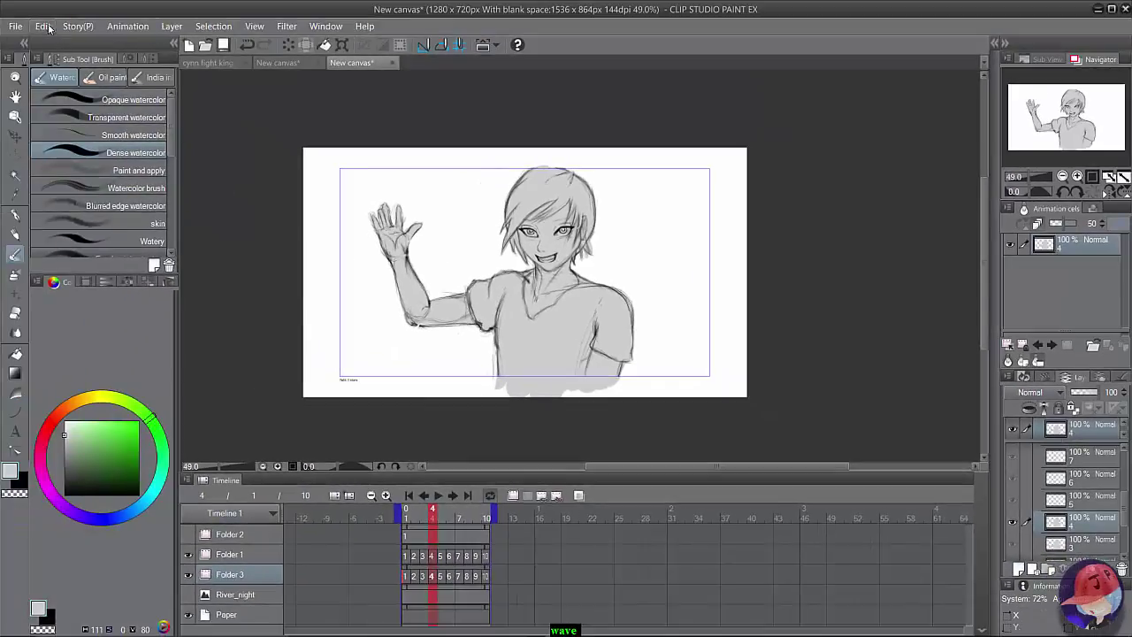
Step: Paste a new cel named 5 at frame 5, sketch the forearm lines, and shade the palm and wrist
{"action": "left_click", "coordinate": [42, 25]}
{"action": "left_click", "coordinate": [62, 100]}
{"action": "left_click", "coordinate": [43, 26]}
{"action": "left_click", "coordinate": [69, 115]}
{"action": "double_click", "coordinate": [1074, 526]}
{"action": "type", "text": "5"}
{"action": "key", "text": "Return"}
{"action": "left_click", "coordinate": [1084, 505]}
{"action": "scroll", "coordinate": [1084, 505], "scroll_direction": "down", "scroll_amount": 3}
{"action": "scroll", "coordinate": [1127, 537], "scroll_direction": "up", "scroll_amount": 3}
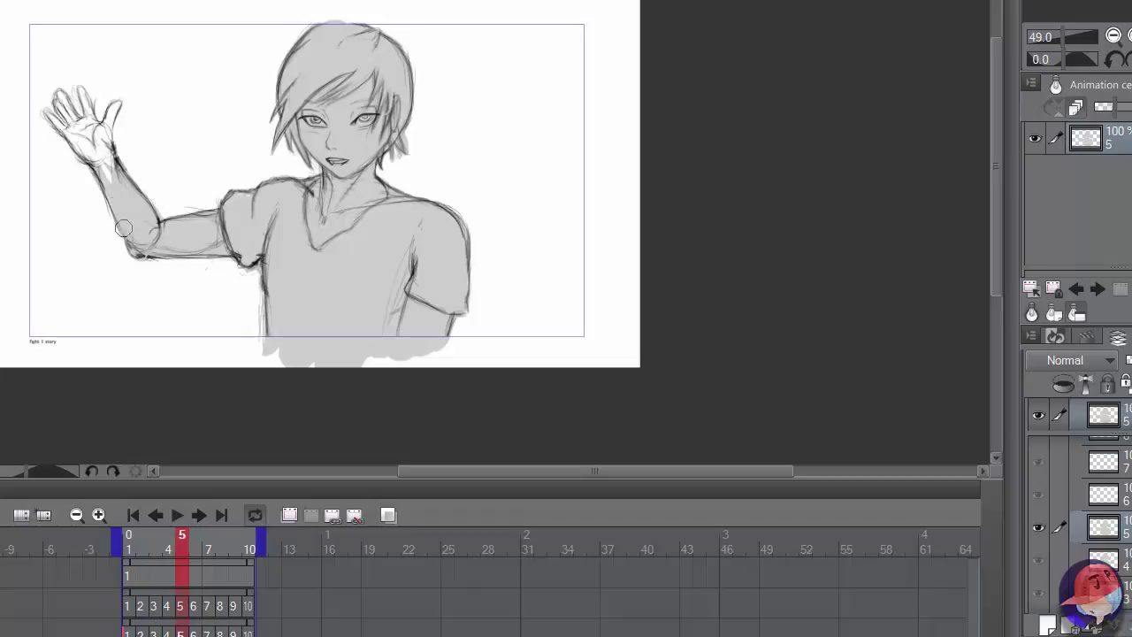
{"action": "left_click_drag", "start_coordinate": [102, 179], "coordinate": [106, 115]}
{"action": "mouse_move", "coordinate": [102, 114]}
{"action": "left_mouse_down"}
{"action": "mouse_move", "coordinate": [89, 159]}
{"action": "mouse_move", "coordinate": [64, 116]}
{"action": "left_mouse_up"}
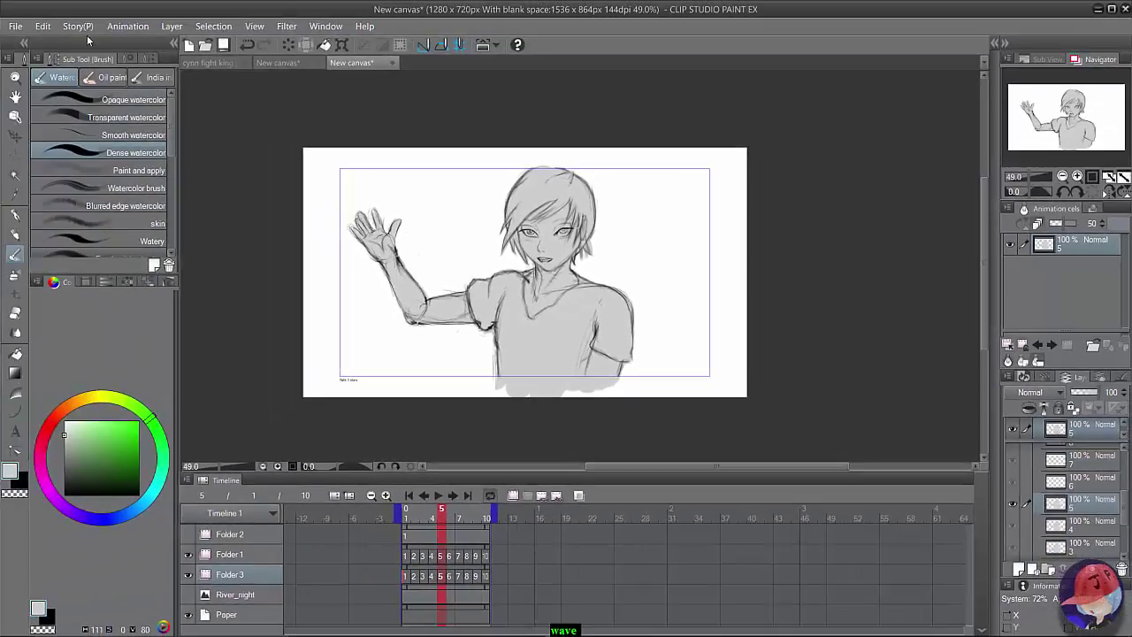
Step: Copy and paste the cel, rename layer 5a to 6, and assign it to frame 6
{"action": "left_click", "coordinate": [42, 25]}
{"action": "left_click", "coordinate": [76, 103]}
{"action": "left_click", "coordinate": [42, 26]}
{"action": "left_click", "coordinate": [76, 115]}
{"action": "double_click", "coordinate": [1078, 507]}
{"action": "type", "text": "6"}
{"action": "key", "text": "Return"}
{"action": "left_click", "coordinate": [1083, 483]}
{"action": "left_click", "coordinate": [1121, 569]}
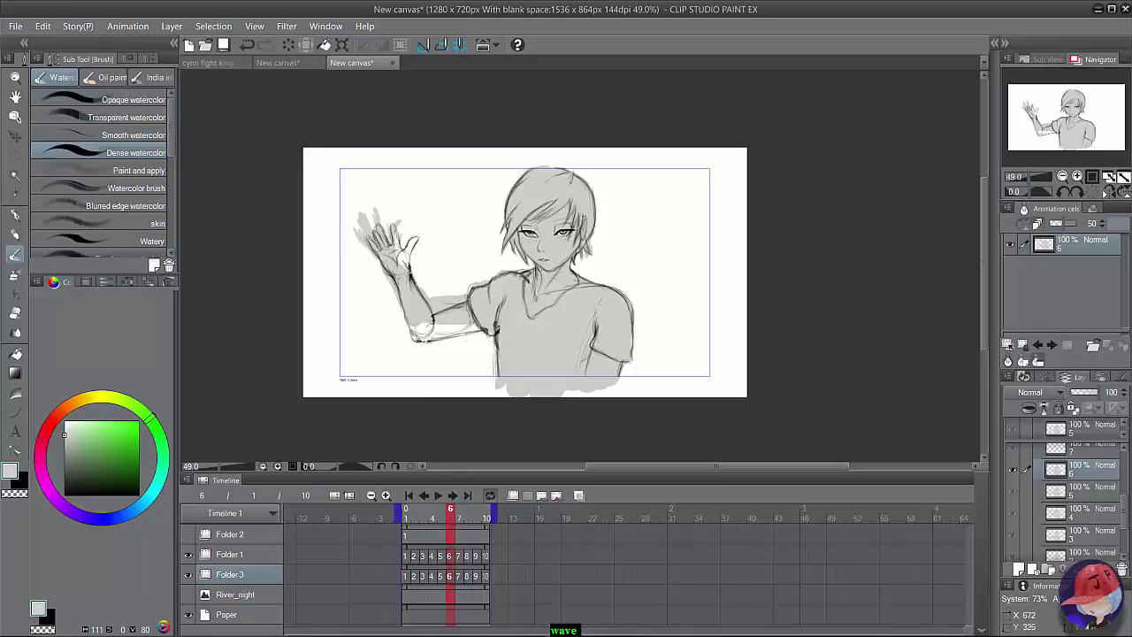
Step: Erase the grey smudges around the hand and forearm, and darken the elbow shading
{"action": "left_click", "coordinate": [15, 313]}
{"action": "left_click_drag", "start_coordinate": [377, 199], "coordinate": [354, 256]}
{"action": "left_click_drag", "start_coordinate": [438, 276], "coordinate": [458, 294]}
{"action": "left_click", "coordinate": [15, 254]}
{"action": "mouse_move", "coordinate": [410, 319]}
{"action": "left_mouse_down"}
{"action": "mouse_move", "coordinate": [421, 336]}
{"action": "mouse_move", "coordinate": [478, 328]}
{"action": "mouse_move", "coordinate": [444, 310]}
{"action": "left_mouse_up"}
{"action": "left_click", "coordinate": [15, 312]}
Step: Paste the copied cel as layer 7, assign it to frame 7, and reorder it in the stack
{"action": "left_click", "coordinate": [42, 26]}
{"action": "left_click", "coordinate": [80, 101]}
{"action": "left_click", "coordinate": [43, 26]}
{"action": "left_click", "coordinate": [80, 113]}
{"action": "double_click", "coordinate": [1076, 473]}
{"action": "type", "text": "7"}
{"action": "key", "text": "Return"}
{"action": "left_click", "coordinate": [1061, 477]}
{"action": "left_click_drag", "start_coordinate": [1095, 478], "coordinate": [1116, 548]}
{"action": "left_click", "coordinate": [1076, 506]}
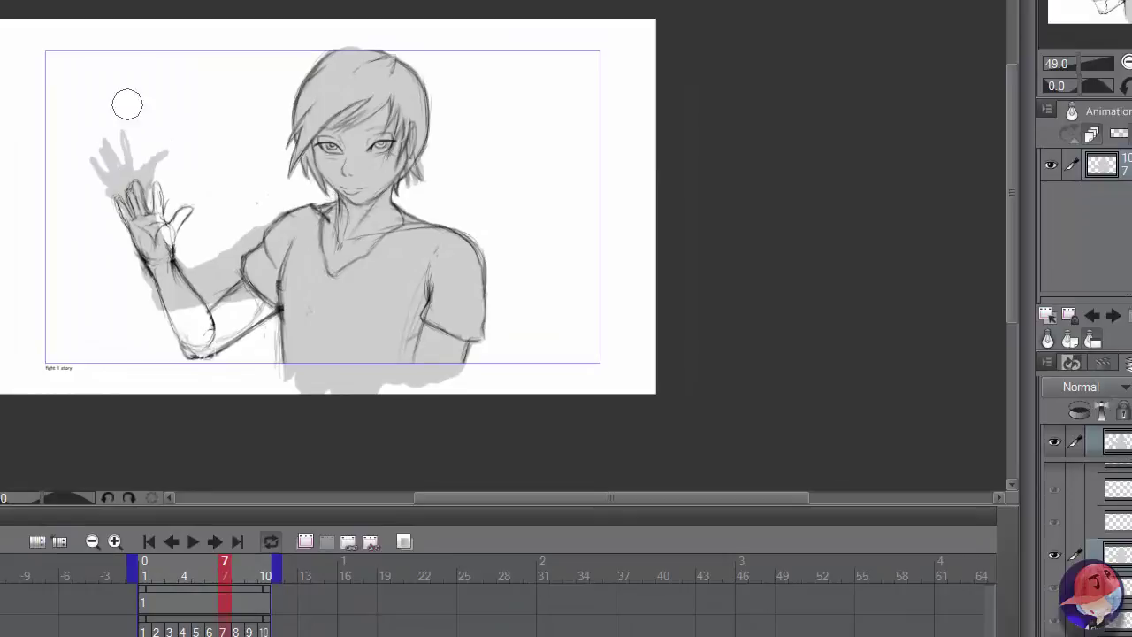
Step: Undo the faint old hand sketch, lighten the shoulder and forearm shading, and reshade the elbow and palm
{"action": "key", "text": "ctrl+z"}
{"action": "mouse_move", "coordinate": [237, 237]}
{"action": "left_mouse_down"}
{"action": "mouse_move", "coordinate": [223, 274]}
{"action": "mouse_move", "coordinate": [190, 268]}
{"action": "left_mouse_up"}
{"action": "left_click_drag", "start_coordinate": [130, 259], "coordinate": [153, 337]}
{"action": "left_click_drag", "start_coordinate": [177, 317], "coordinate": [184, 334]}
{"action": "left_click_drag", "start_coordinate": [170, 292], "coordinate": [199, 345]}
{"action": "mouse_move", "coordinate": [203, 297]}
{"action": "left_mouse_down"}
{"action": "mouse_move", "coordinate": [194, 303]}
{"action": "mouse_move", "coordinate": [213, 344]}
{"action": "mouse_move", "coordinate": [226, 310]}
{"action": "mouse_move", "coordinate": [252, 322]}
{"action": "mouse_move", "coordinate": [265, 311]}
{"action": "left_mouse_up"}
{"action": "left_click_drag", "start_coordinate": [217, 341], "coordinate": [209, 344]}
{"action": "mouse_move", "coordinate": [158, 237]}
{"action": "left_mouse_down"}
{"action": "mouse_move", "coordinate": [182, 213]}
{"action": "mouse_move", "coordinate": [166, 232]}
{"action": "mouse_move", "coordinate": [170, 219]}
{"action": "left_mouse_up"}
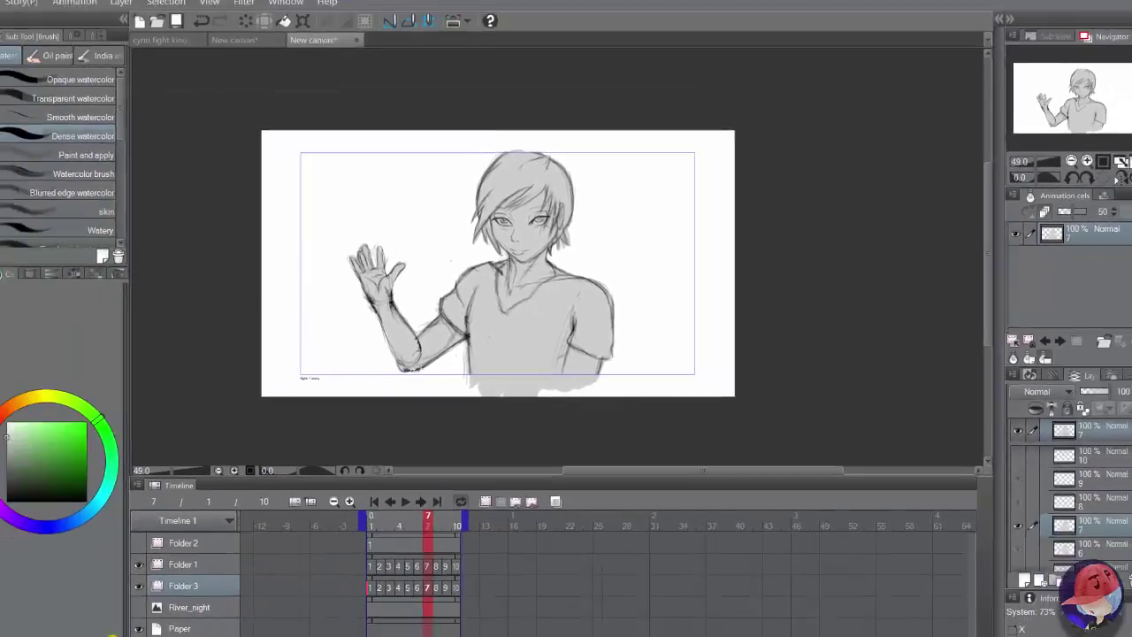
{"action": "left_click_drag", "start_coordinate": [1125, 483], "coordinate": [1126, 475]}
{"action": "scroll", "coordinate": [1125, 475], "scroll_direction": "down", "scroll_amount": 5}
Step: Copy cel 7, paste it, rename layer 7a to 8, and show it at frame 8
{"action": "left_click", "coordinate": [42, 26]}
{"action": "left_click", "coordinate": [78, 98]}
{"action": "left_click", "coordinate": [43, 26]}
{"action": "left_click", "coordinate": [79, 117]}
{"action": "double_click", "coordinate": [1077, 513]}
{"action": "type", "text": "8"}
{"action": "key", "text": "Return"}
{"action": "left_click", "coordinate": [1064, 485]}
{"action": "left_click_drag", "start_coordinate": [1125, 514], "coordinate": [1120, 491]}
{"action": "left_click", "coordinate": [1079, 527]}
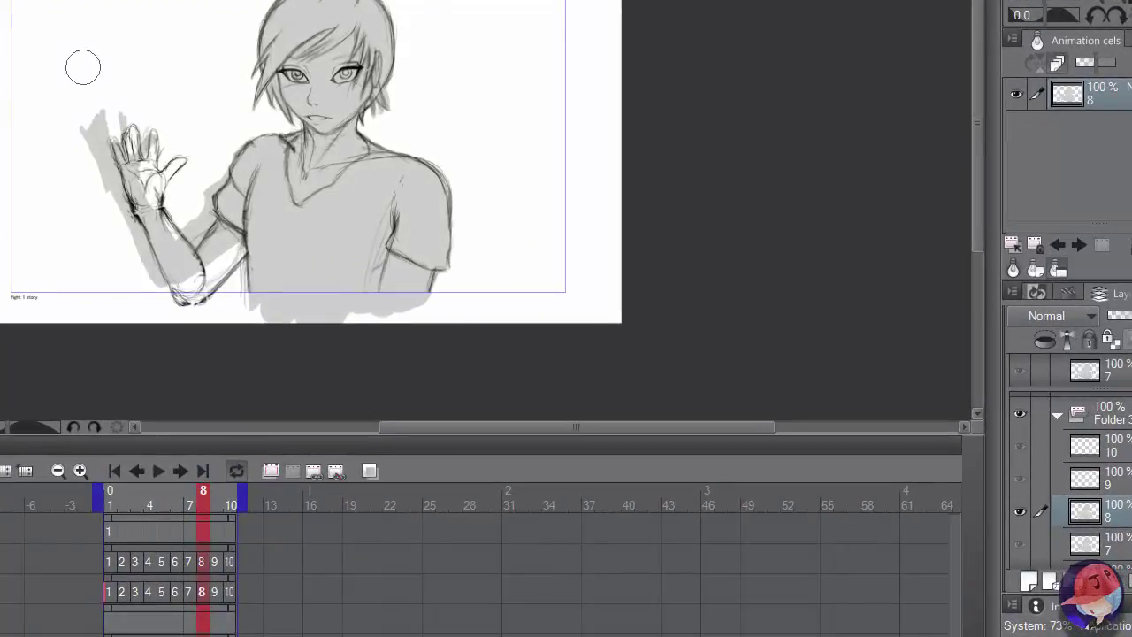
Step: Erase the shading left of the hand and along the forearm, and shade the upper arm
{"action": "mouse_move", "coordinate": [334, 195]}
{"action": "left_mouse_down"}
{"action": "mouse_move", "coordinate": [361, 233]}
{"action": "mouse_move", "coordinate": [386, 324]}
{"action": "left_mouse_up"}
{"action": "mouse_move", "coordinate": [152, 237]}
{"action": "left_mouse_down"}
{"action": "mouse_move", "coordinate": [203, 231]}
{"action": "mouse_move", "coordinate": [189, 203]}
{"action": "mouse_move", "coordinate": [202, 172]}
{"action": "left_mouse_up"}
{"action": "mouse_move", "coordinate": [216, 209]}
{"action": "left_mouse_down"}
{"action": "mouse_move", "coordinate": [211, 237]}
{"action": "mouse_move", "coordinate": [230, 265]}
{"action": "mouse_move", "coordinate": [199, 287]}
{"action": "mouse_move", "coordinate": [191, 279]}
{"action": "mouse_move", "coordinate": [207, 285]}
{"action": "mouse_move", "coordinate": [181, 297]}
{"action": "mouse_move", "coordinate": [193, 297]}
{"action": "mouse_move", "coordinate": [157, 230]}
{"action": "mouse_move", "coordinate": [192, 272]}
{"action": "mouse_move", "coordinate": [150, 203]}
{"action": "mouse_move", "coordinate": [157, 243]}
{"action": "mouse_move", "coordinate": [119, 171]}
{"action": "left_mouse_up"}
Step: Darken the middle finger, thumb and forearm outlines
{"action": "left_click_drag", "start_coordinate": [154, 159], "coordinate": [151, 136]}
{"action": "left_click_drag", "start_coordinate": [165, 178], "coordinate": [159, 176]}
{"action": "left_click_drag", "start_coordinate": [189, 251], "coordinate": [180, 244]}
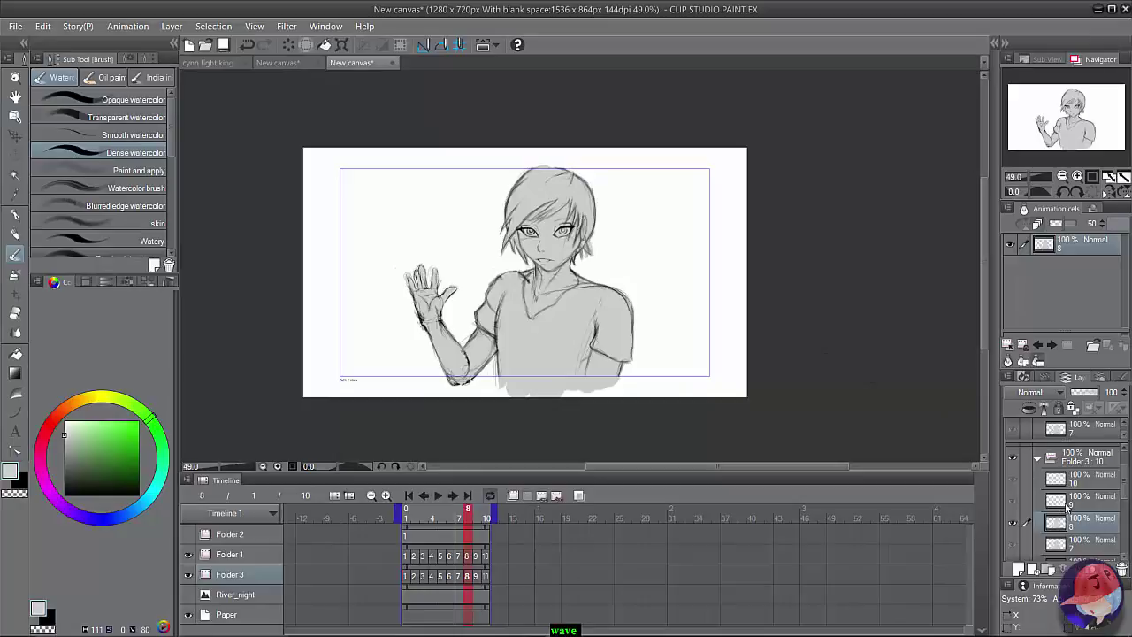
Step: Return to frame 8, paste the clipboard cel, and undo the mistaken paste of cel 7
{"action": "left_click", "coordinate": [1047, 506]}
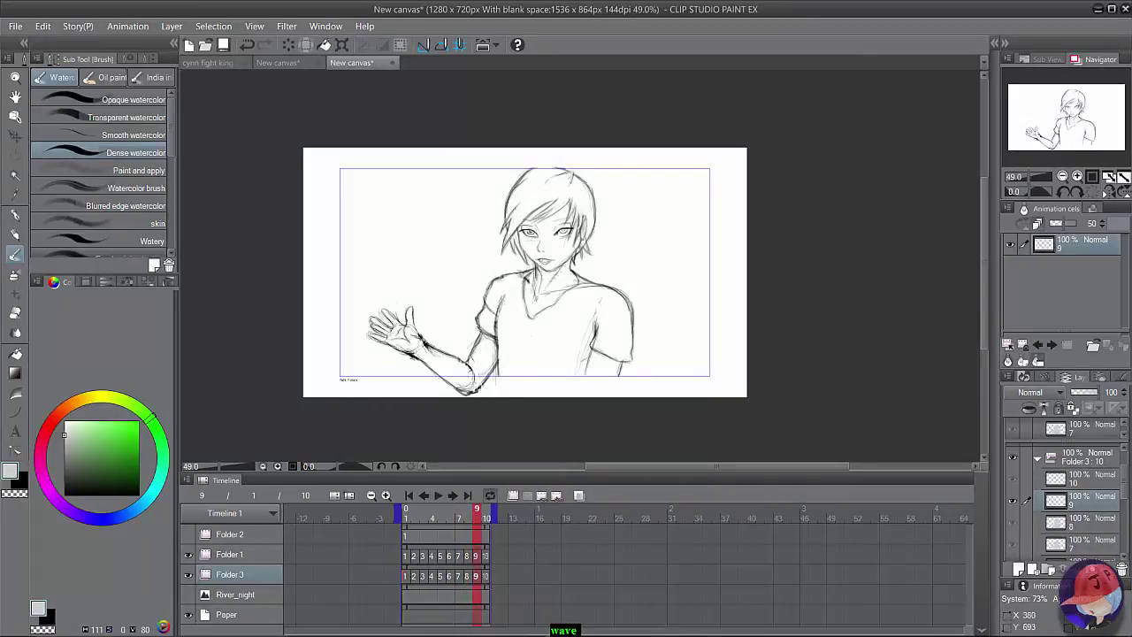
{"action": "left_click", "coordinate": [469, 576]}
{"action": "left_click", "coordinate": [43, 25]}
{"action": "left_click", "coordinate": [87, 100]}
{"action": "left_click", "coordinate": [43, 28]}
{"action": "left_click", "coordinate": [89, 117]}
{"action": "scroll", "coordinate": [1126, 507], "scroll_direction": "down", "scroll_amount": 2}
{"action": "left_click", "coordinate": [248, 45]}
Step: Reselect cel 8, copy it, and paste it as new layer 8a
{"action": "left_click", "coordinate": [248, 46]}
{"action": "left_click", "coordinate": [42, 25]}
{"action": "left_click", "coordinate": [78, 102]}
{"action": "left_click", "coordinate": [46, 28]}
{"action": "left_click", "coordinate": [70, 114]}
Step: Rename layer 8a to 9, show it at frame 9, and trash the leftover extra layer
{"action": "double_click", "coordinate": [1075, 480]}
{"action": "key", "text": "Return"}
{"action": "left_click", "coordinate": [1075, 457]}
{"action": "left_click_drag", "start_coordinate": [1075, 456], "coordinate": [1122, 568]}
{"action": "left_click_drag", "start_coordinate": [1126, 501], "coordinate": [1126, 486]}
{"action": "left_click", "coordinate": [15, 308]}
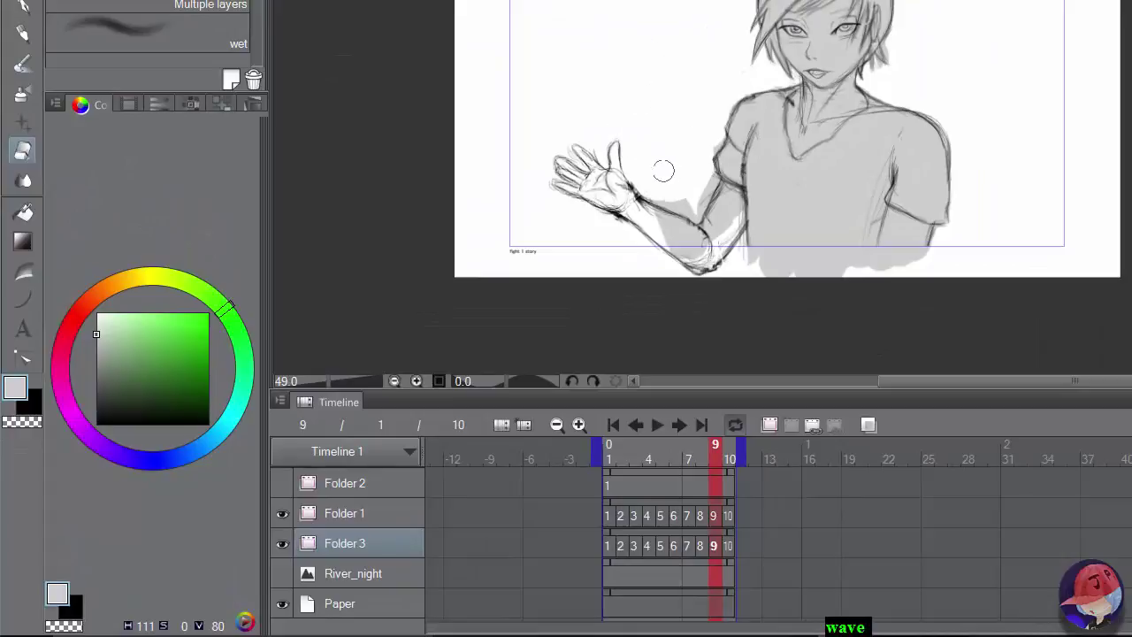
Step: On frame 9, erase the shading between forearm and torso, reshade the forearm, and darken the thumb and finger lines
{"action": "mouse_move", "coordinate": [663, 170]}
{"action": "left_mouse_down"}
{"action": "mouse_move", "coordinate": [681, 211]}
{"action": "mouse_move", "coordinate": [705, 182]}
{"action": "left_mouse_up"}
{"action": "left_click", "coordinate": [22, 62]}
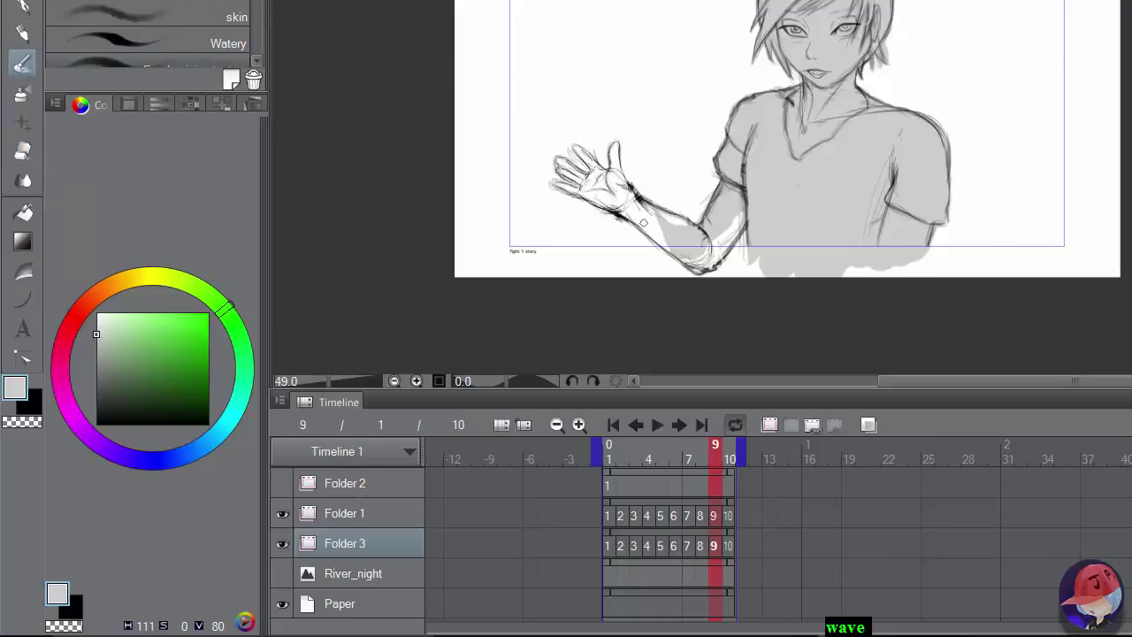
{"action": "mouse_move", "coordinate": [644, 223]}
{"action": "left_mouse_down"}
{"action": "mouse_move", "coordinate": [667, 248]}
{"action": "mouse_move", "coordinate": [677, 222]}
{"action": "mouse_move", "coordinate": [734, 225]}
{"action": "mouse_move", "coordinate": [694, 262]}
{"action": "mouse_move", "coordinate": [623, 205]}
{"action": "mouse_move", "coordinate": [659, 237]}
{"action": "left_mouse_up"}
{"action": "mouse_move", "coordinate": [619, 196]}
{"action": "left_mouse_down"}
{"action": "mouse_move", "coordinate": [670, 243]}
{"action": "mouse_move", "coordinate": [628, 190]}
{"action": "mouse_move", "coordinate": [612, 201]}
{"action": "mouse_move", "coordinate": [587, 183]}
{"action": "left_mouse_up"}
{"action": "left_click_drag", "start_coordinate": [613, 180], "coordinate": [612, 153]}
{"action": "left_click_drag", "start_coordinate": [596, 193], "coordinate": [574, 177]}
Step: Copy frame 9's cel, paste it as new layer 9a, and begin renaming it
{"action": "key", "text": "Right"}
{"action": "key", "text": "Left"}
{"action": "left_click", "coordinate": [42, 26]}
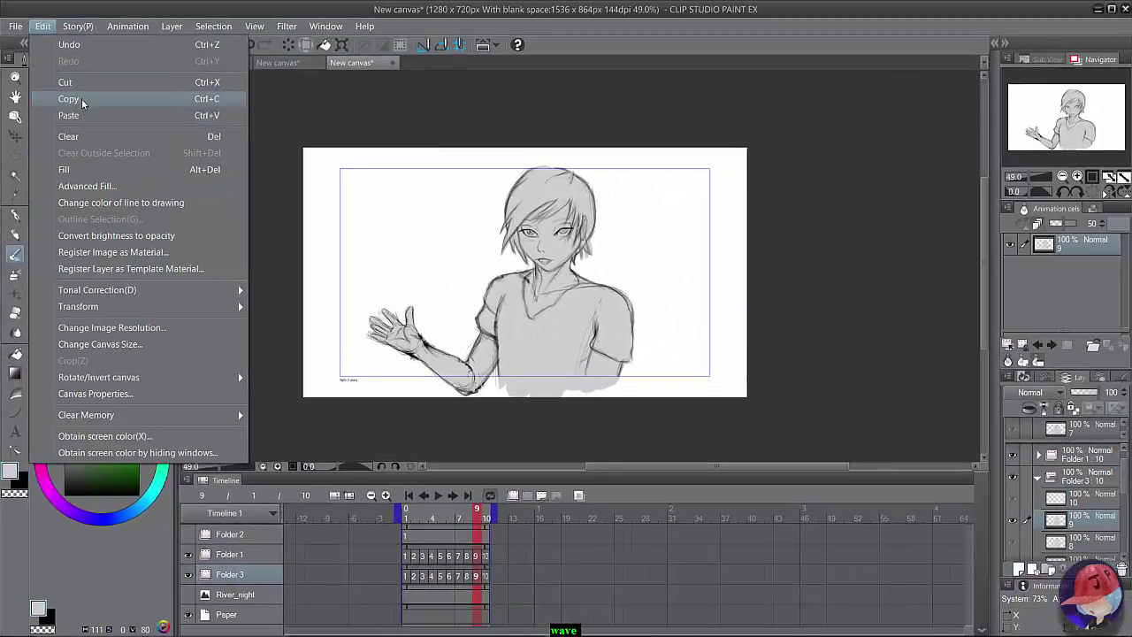
{"action": "left_click", "coordinate": [81, 99]}
{"action": "left_click", "coordinate": [42, 26]}
{"action": "left_click", "coordinate": [80, 115]}
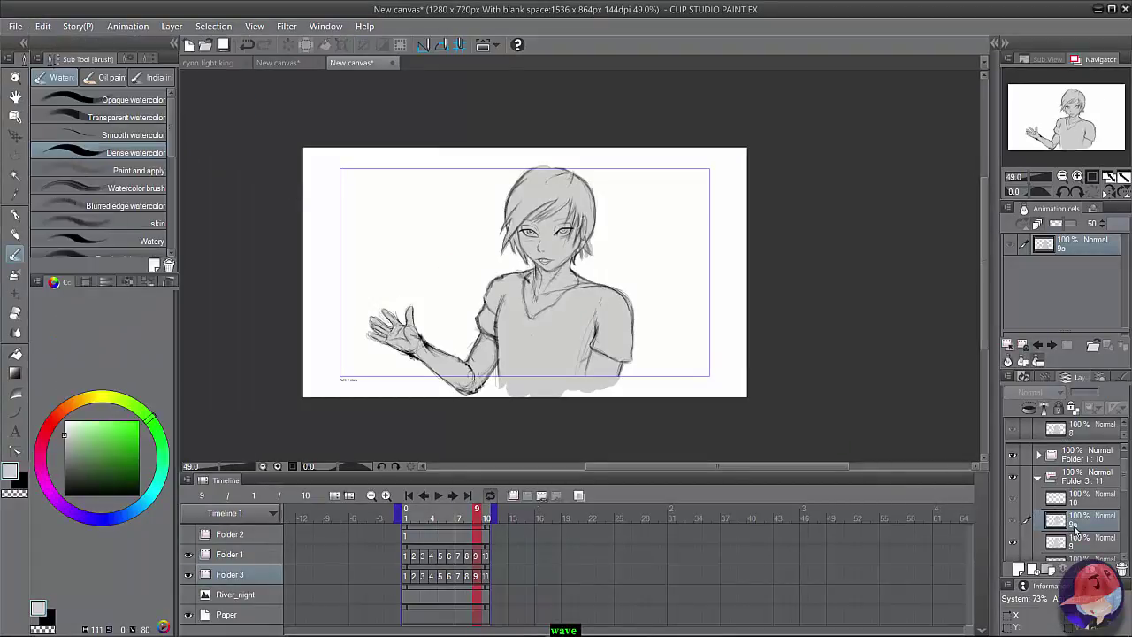
{"action": "double_click", "coordinate": [1074, 525]}
{"action": "type", "text": "10"}
Step: Confirm the name 10, trash the old cel 10, erase the stray grey hand, and reshade the arm edge
{"action": "key", "text": "Return"}
{"action": "left_click_drag", "start_coordinate": [1065, 504], "coordinate": [1121, 569]}
{"action": "left_click", "coordinate": [15, 312]}
{"action": "mouse_move", "coordinate": [394, 322]}
{"action": "left_mouse_down"}
{"action": "mouse_move", "coordinate": [369, 310]}
{"action": "mouse_move", "coordinate": [404, 342]}
{"action": "mouse_move", "coordinate": [432, 351]}
{"action": "mouse_move", "coordinate": [442, 341]}
{"action": "mouse_move", "coordinate": [447, 359]}
{"action": "left_mouse_up"}
{"action": "left_click", "coordinate": [15, 254]}
{"action": "mouse_move", "coordinate": [491, 317]}
{"action": "left_mouse_down"}
{"action": "mouse_move", "coordinate": [473, 345]}
{"action": "mouse_move", "coordinate": [469, 323]}
{"action": "mouse_move", "coordinate": [461, 394]}
{"action": "mouse_move", "coordinate": [380, 399]}
{"action": "mouse_move", "coordinate": [375, 387]}
{"action": "left_mouse_up"}
{"action": "left_click", "coordinate": [15, 312]}
{"action": "left_click", "coordinate": [406, 576]}
Step: Brush white over both eyes' shading and irises in frames 3, 4 and 5
{"action": "left_click", "coordinate": [15, 254]}
{"action": "left_click", "coordinate": [65, 422]}
{"action": "scroll", "coordinate": [533, 227], "scroll_direction": "up", "scroll_amount": 2}
{"action": "scroll", "coordinate": [526, 228], "scroll_direction": "up", "scroll_amount": 2}
{"action": "scroll", "coordinate": [520, 230], "scroll_direction": "up", "scroll_amount": 2}
{"action": "scroll", "coordinate": [513, 231], "scroll_direction": "up", "scroll_amount": 2}
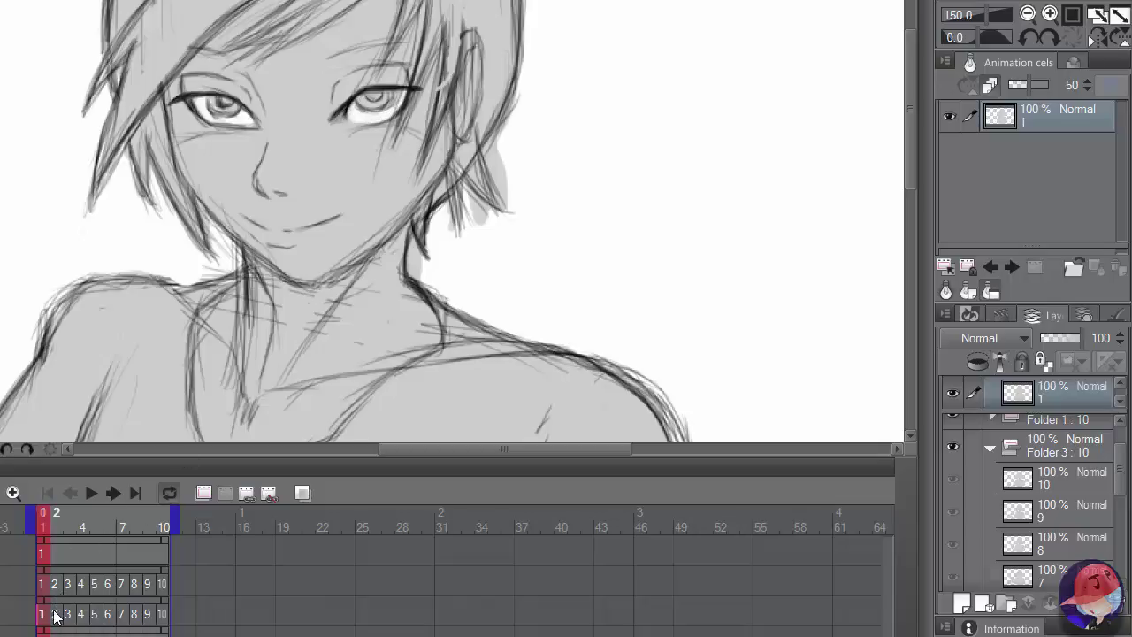
{"action": "left_click", "coordinate": [54, 614]}
{"action": "left_click", "coordinate": [68, 614]}
{"action": "left_click_drag", "start_coordinate": [356, 104], "coordinate": [377, 115]}
{"action": "left_click", "coordinate": [81, 614]}
{"action": "left_click_drag", "start_coordinate": [348, 118], "coordinate": [388, 113]}
{"action": "left_click", "coordinate": [95, 614]}
{"action": "left_click_drag", "start_coordinate": [209, 106], "coordinate": [245, 121]}
{"action": "left_click_drag", "start_coordinate": [352, 113], "coordinate": [375, 119]}
Step: Brush white over the eyes' irises and whites in frames 6, 7, 8 and 9
{"action": "left_click", "coordinate": [109, 614]}
{"action": "left_click_drag", "start_coordinate": [205, 108], "coordinate": [238, 119]}
{"action": "left_click_drag", "start_coordinate": [356, 112], "coordinate": [386, 113]}
{"action": "left_click", "coordinate": [121, 613]}
{"action": "left_click_drag", "start_coordinate": [380, 113], "coordinate": [395, 95]}
{"action": "left_click", "coordinate": [135, 583]}
{"action": "mouse_move", "coordinate": [347, 103]}
{"action": "left_mouse_down"}
{"action": "mouse_move", "coordinate": [376, 115]}
{"action": "mouse_move", "coordinate": [400, 86]}
{"action": "left_mouse_up"}
{"action": "left_click", "coordinate": [146, 583]}
{"action": "left_click_drag", "start_coordinate": [207, 100], "coordinate": [223, 121]}
{"action": "left_click_drag", "start_coordinate": [358, 112], "coordinate": [400, 92]}
Step: On frame 10, place cel 1 on Folder 2, show River_night, and choose light grey paint
{"action": "left_click", "coordinate": [163, 619]}
{"action": "scroll", "coordinate": [260, 239], "scroll_direction": "down", "scroll_amount": 3}
{"action": "scroll", "coordinate": [260, 239], "scroll_direction": "down", "scroll_amount": 2}
{"action": "left_click_drag", "start_coordinate": [906, 187], "coordinate": [908, 265]}
{"action": "scroll", "coordinate": [519, 270], "scroll_direction": "up", "scroll_amount": 1}
{"action": "left_click", "coordinate": [42, 554]}
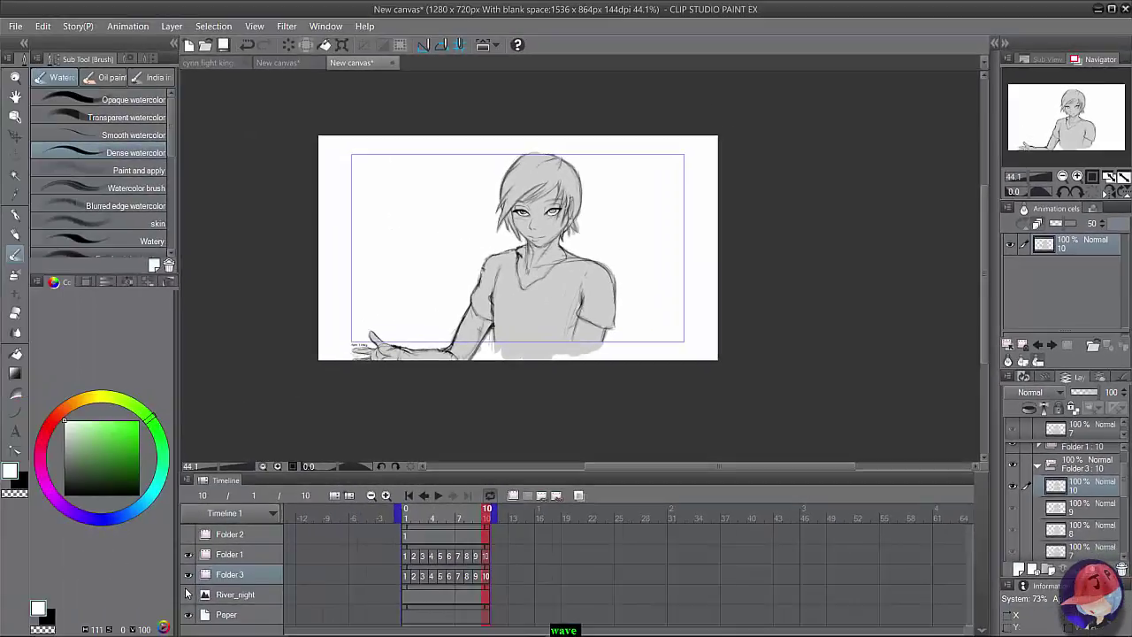
{"action": "left_click", "coordinate": [188, 595]}
{"action": "left_click", "coordinate": [15, 313]}
{"action": "left_click", "coordinate": [15, 255]}
{"action": "left_click", "coordinate": [64, 448]}
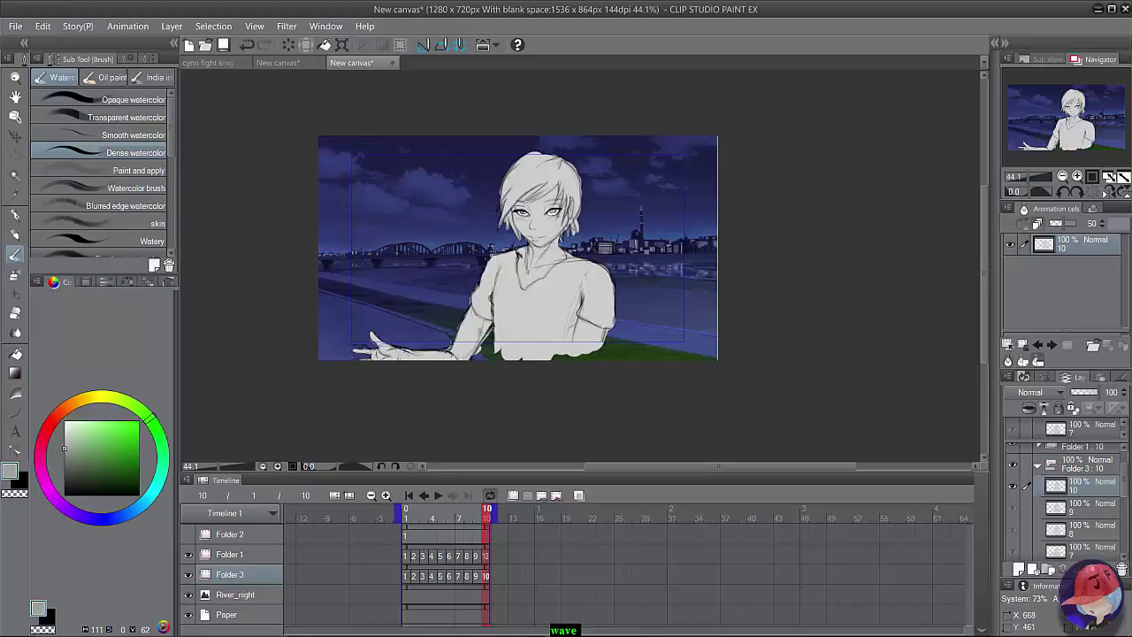
Step: Play the wave, mirror the canvas view, and step back from frame 9 to frame 1
{"action": "left_click", "coordinate": [438, 495]}
{"action": "left_click", "coordinate": [1109, 192]}
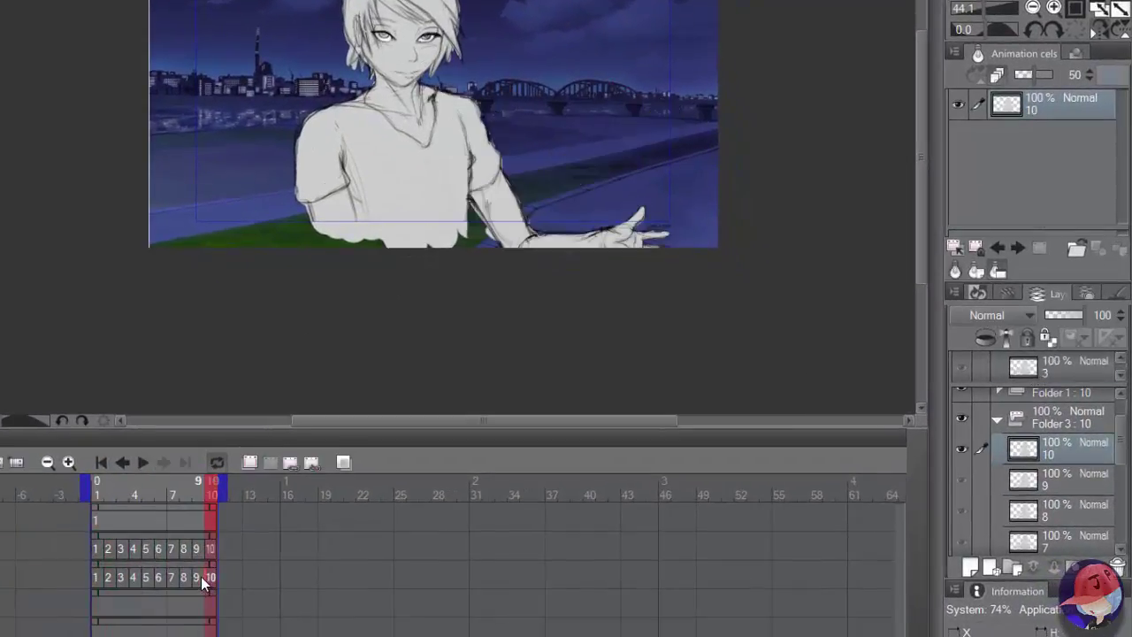
{"action": "left_click", "coordinate": [196, 579]}
{"action": "left_click", "coordinate": [184, 579]}
{"action": "left_click", "coordinate": [159, 576]}
{"action": "left_click", "coordinate": [133, 578]}
{"action": "left_click", "coordinate": [95, 578]}
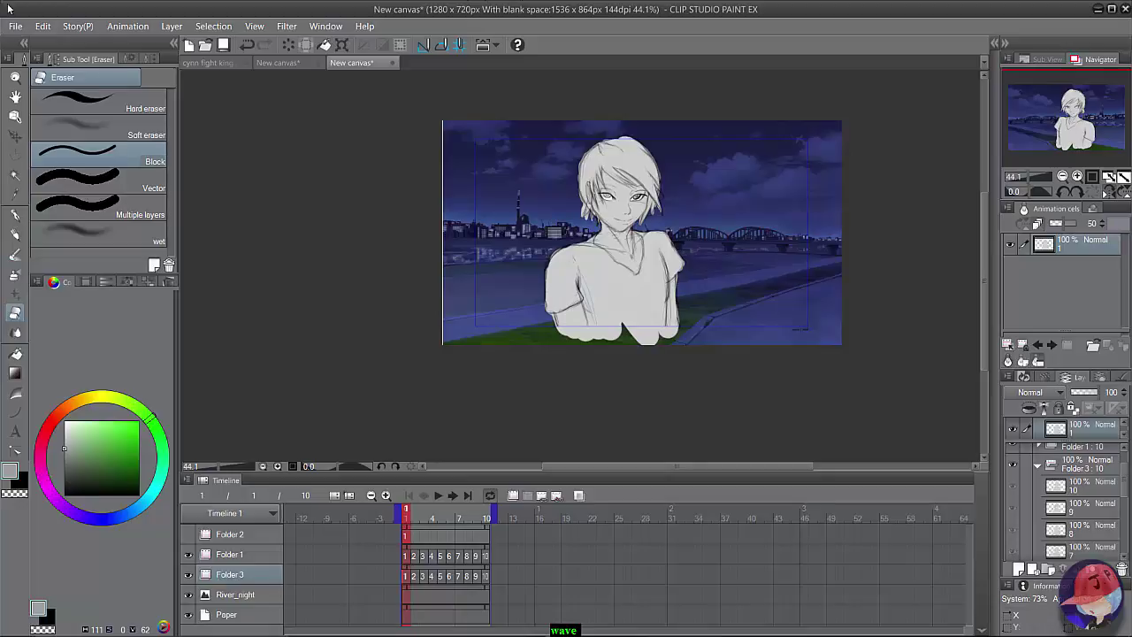
Step: Start a new canvas from the File menu, then cancel it
{"action": "left_click", "coordinate": [16, 26]}
{"action": "left_click", "coordinate": [42, 45]}
{"action": "left_click", "coordinate": [779, 61]}
Step: Select Folders 1 and 3 and move the boy's drawing upward
{"action": "left_click", "coordinate": [15, 135]}
{"action": "left_click", "coordinate": [266, 555], "text": "ctrl"}
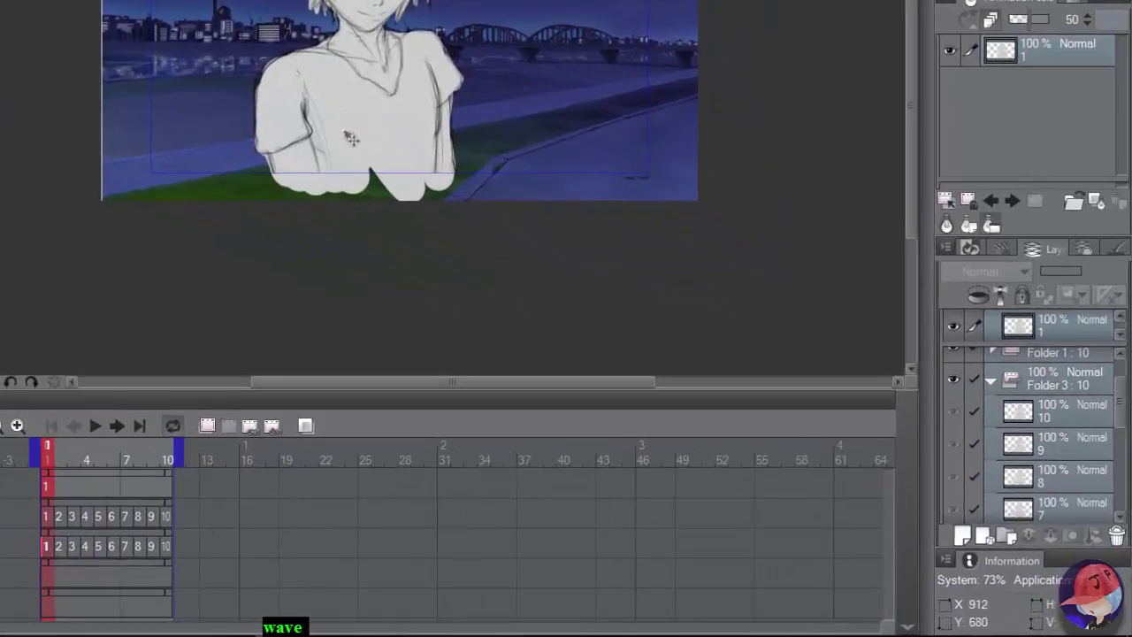
{"action": "mouse_move", "coordinate": [351, 132]}
{"action": "left_mouse_down"}
{"action": "mouse_move", "coordinate": [352, 44]}
{"action": "mouse_move", "coordinate": [431, 160]}
{"action": "mouse_move", "coordinate": [413, 80]}
{"action": "mouse_move", "coordinate": [339, 85]}
{"action": "mouse_move", "coordinate": [361, 155]}
{"action": "mouse_move", "coordinate": [415, 168]}
{"action": "left_mouse_up"}
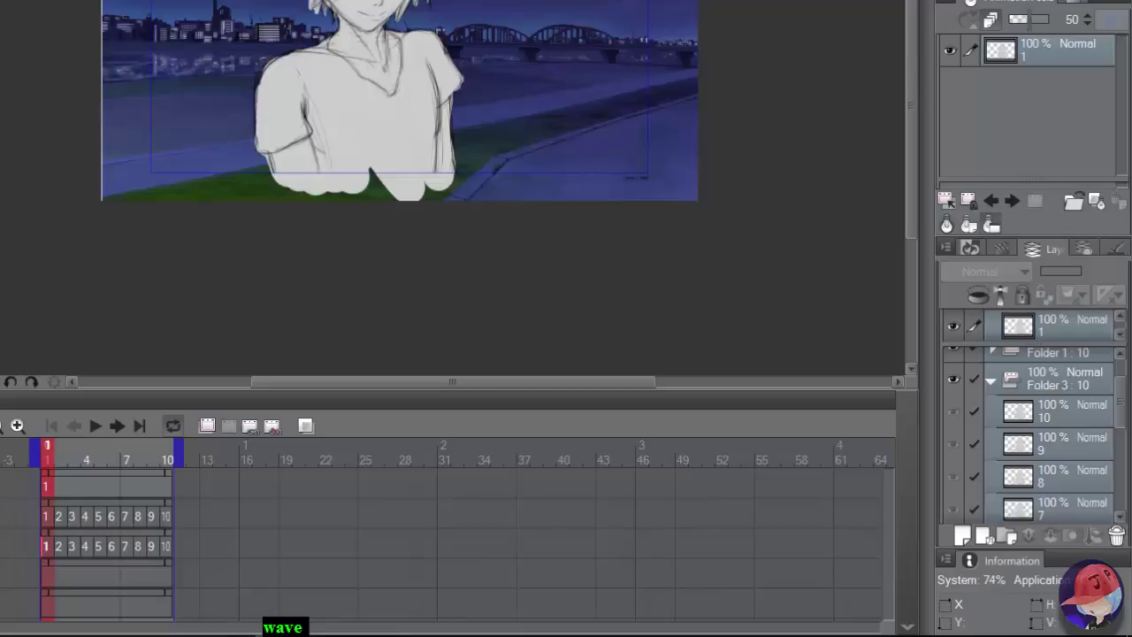